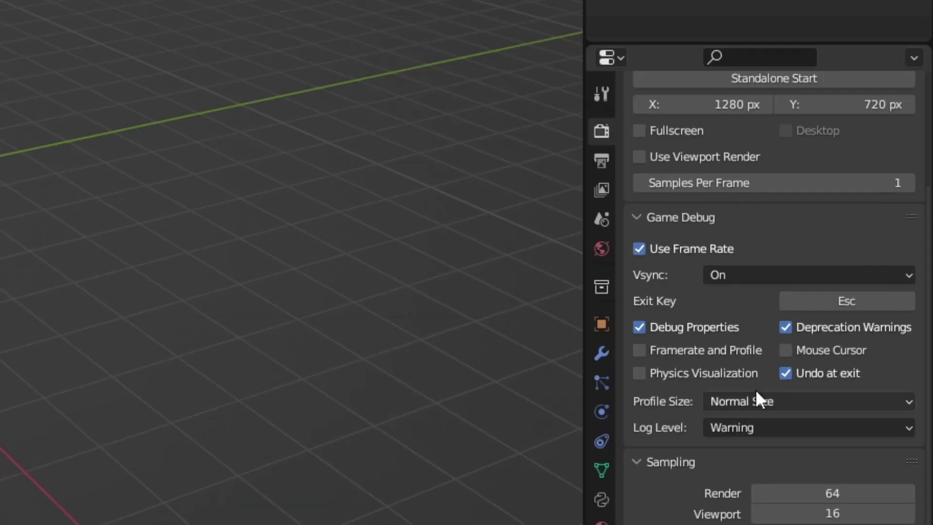
Step: Set the Game Debug profile size to Bigger Size and test-run the game
click(756, 396)
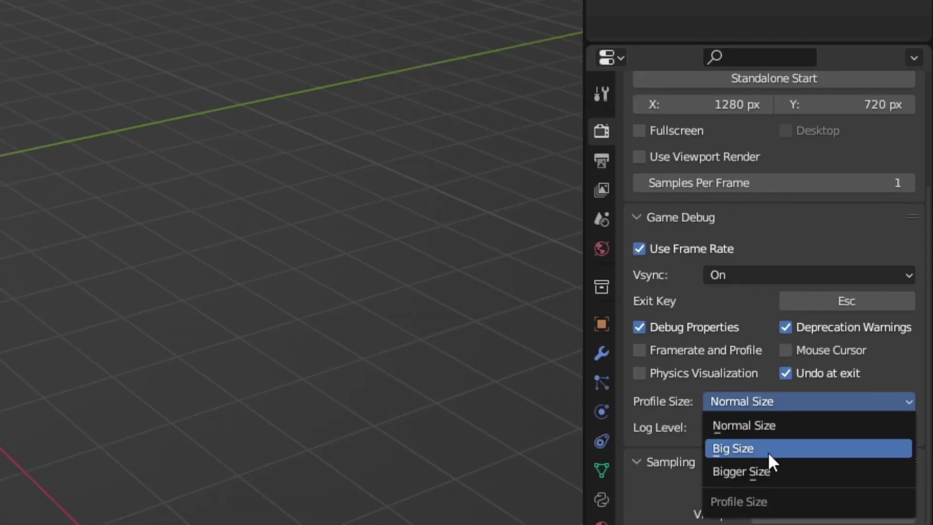
click(768, 450)
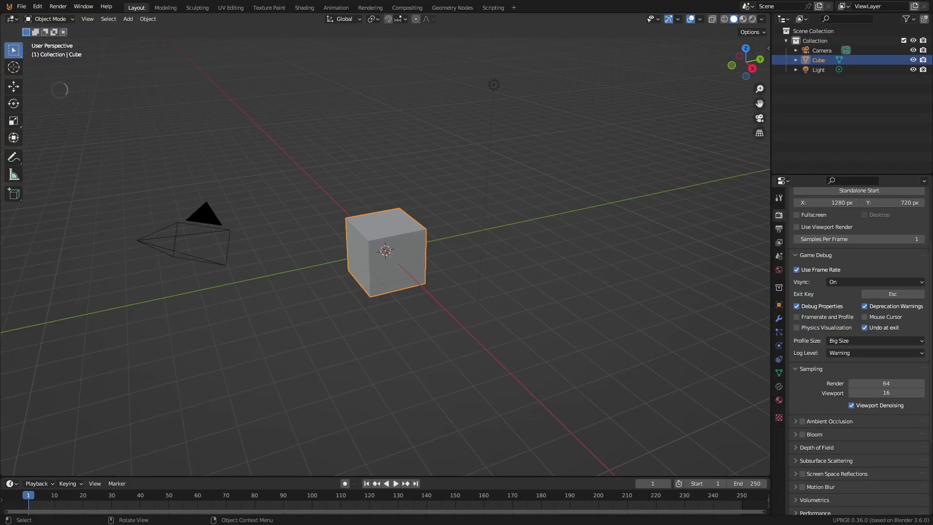
key(p)
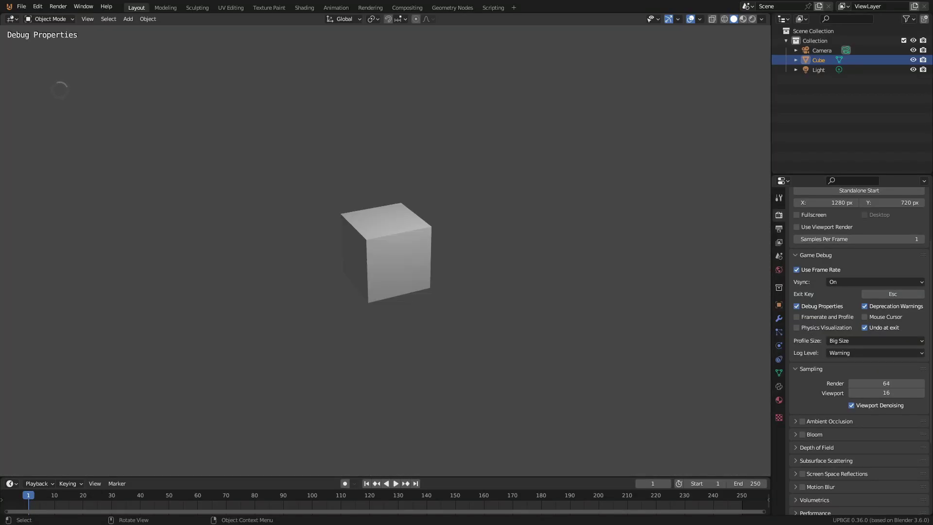
key(Escape)
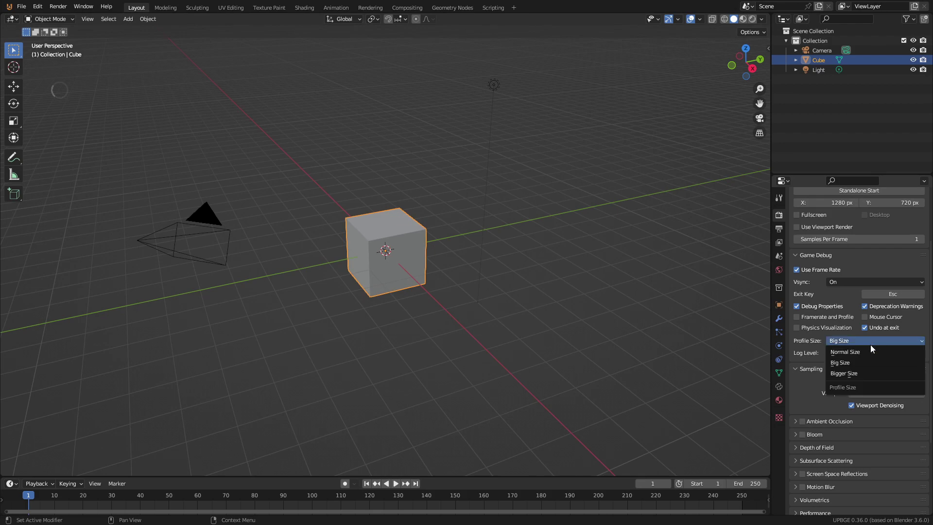
Step: Run the game again to compare the text size and show the framerate and profile readout
key(p)
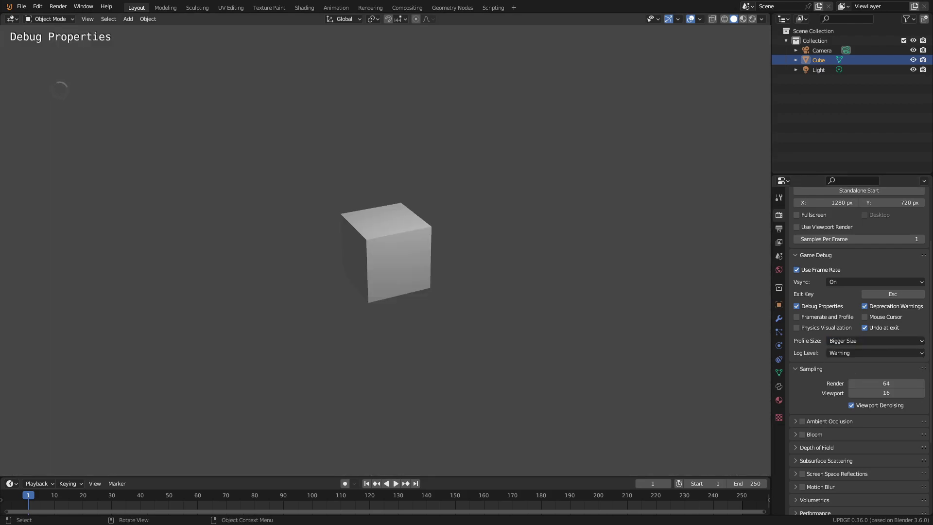
key(space)
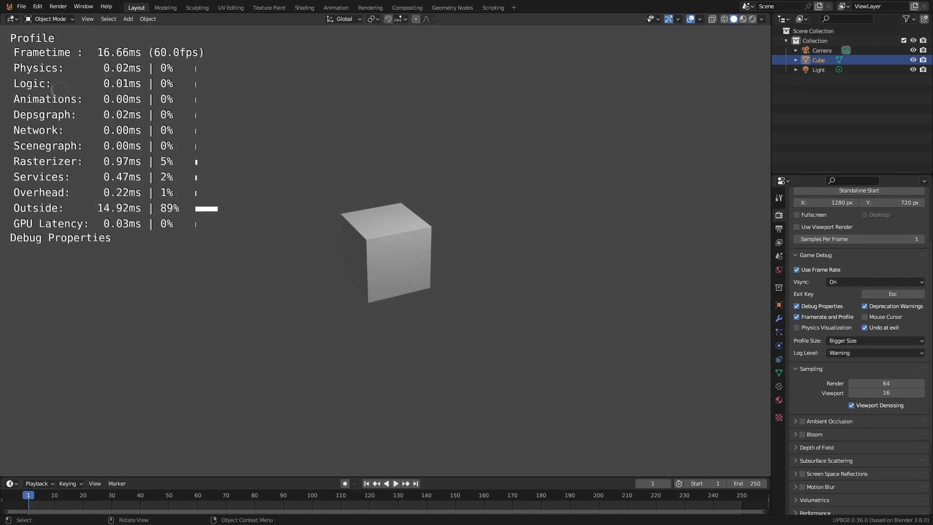
key(Escape)
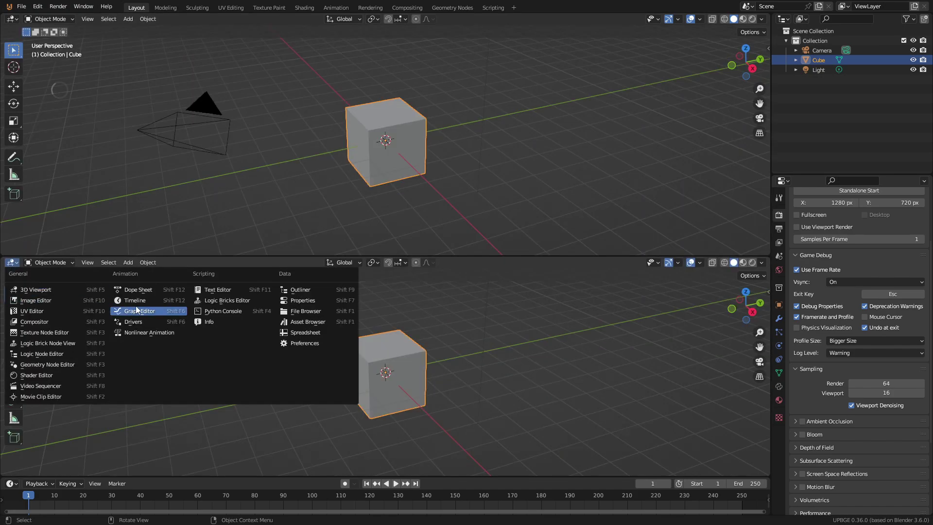
Step: Switch the bottom area to the Logic Bricks Editor, browse Mouse Event buttons, and apply the node tree to the Cube
click(228, 300)
click(128, 375)
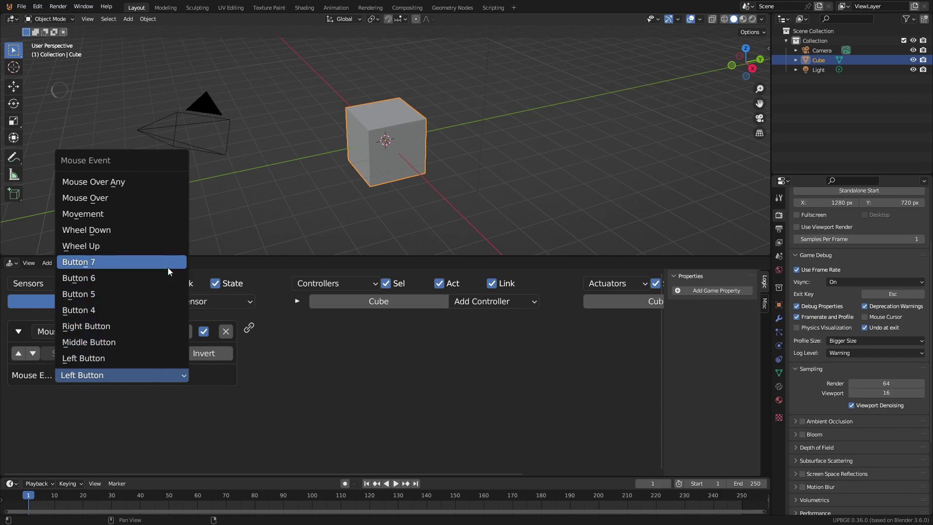
click(164, 358)
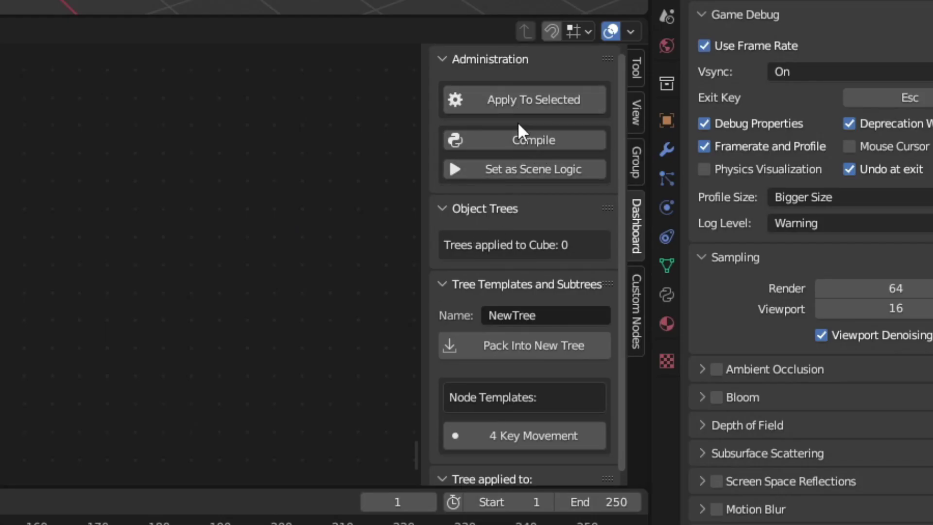
click(527, 92)
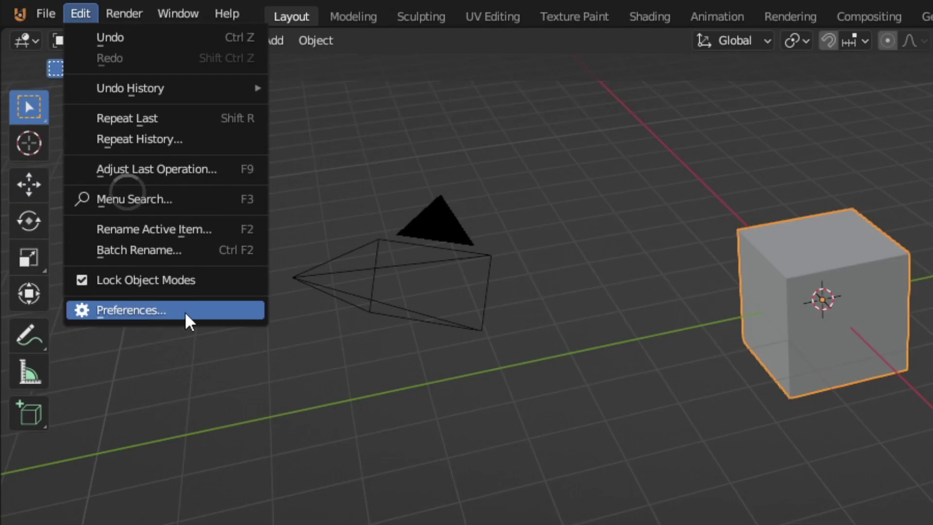
Step: Search the Preferences add-ons list for 'nodes'
click(188, 318)
click(605, 84)
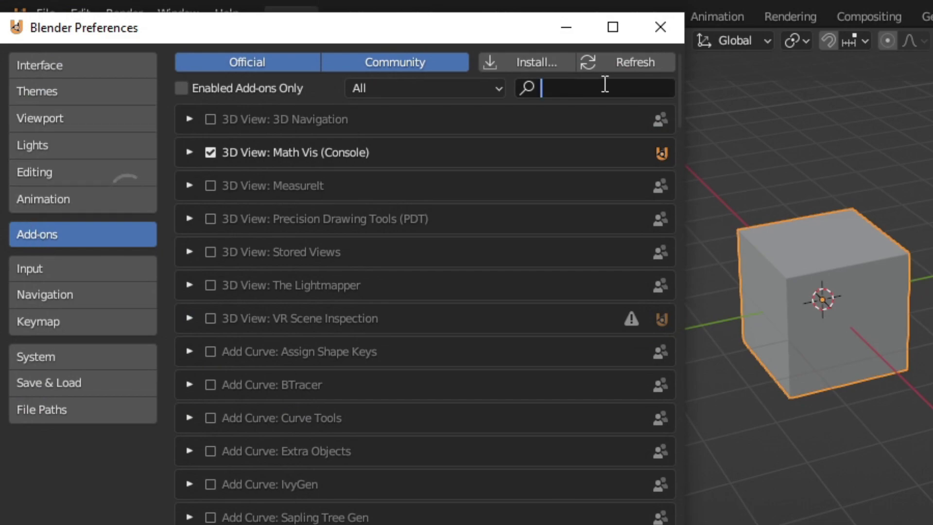
text(nodes)
key(Return)
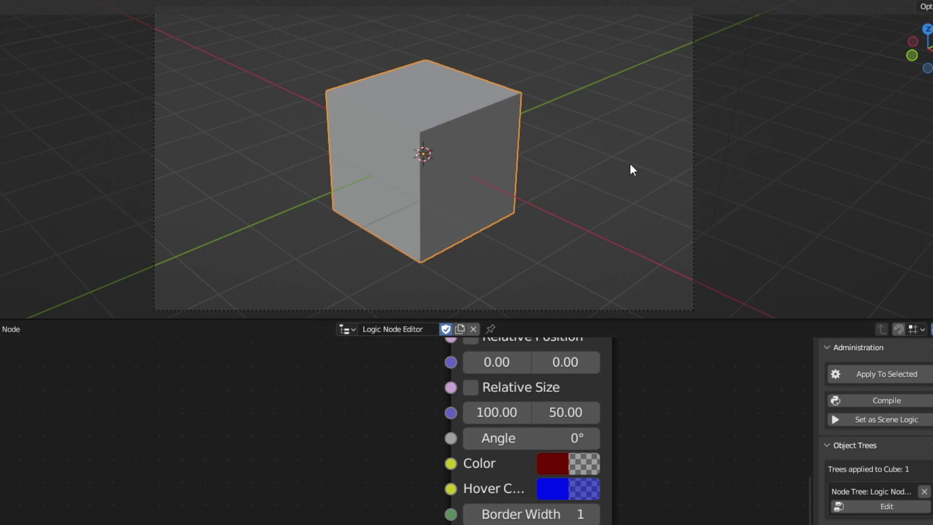
Step: Test-run the game, then zoom to the Create Button node and open its Text X dropdown
key(p)
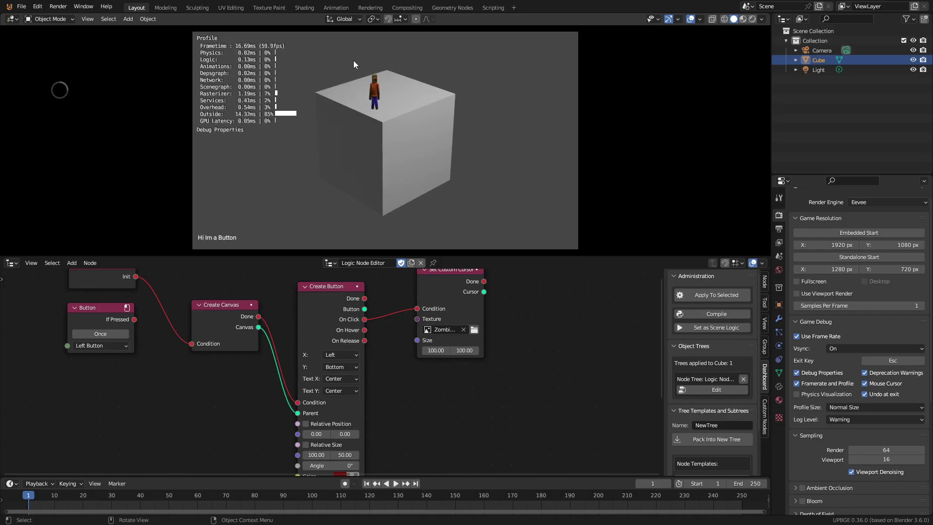
key(Escape)
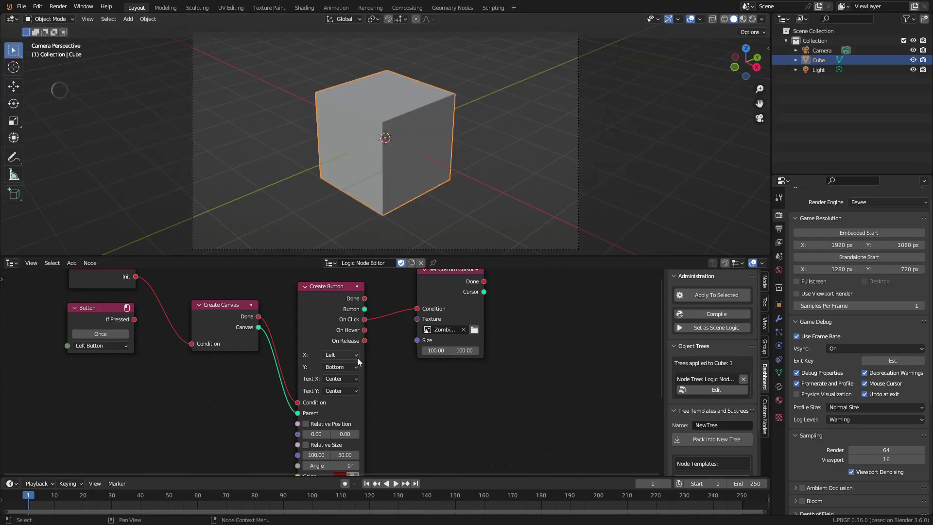
scroll(357, 357, up, 3)
click(382, 356)
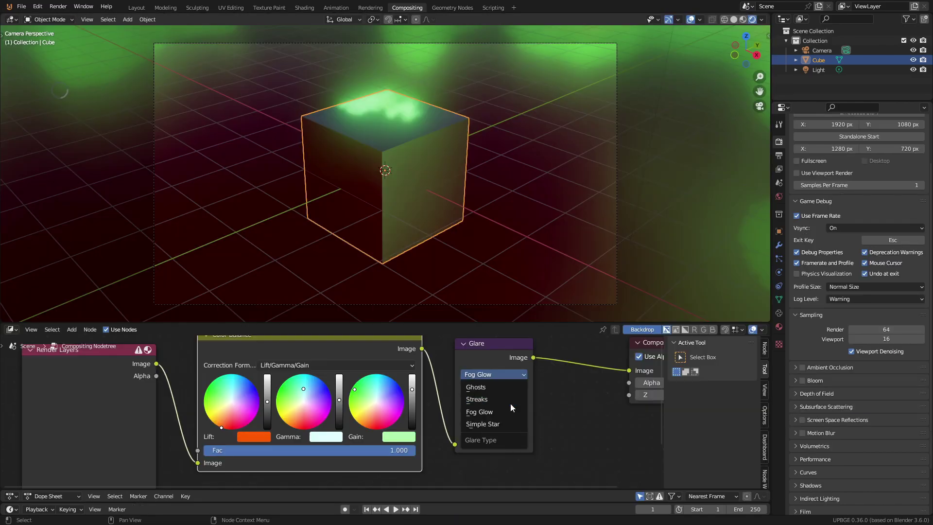
Step: Switch the Glare node type from Fog Glow to Streaks, then to Simple Star
click(509, 400)
click(498, 375)
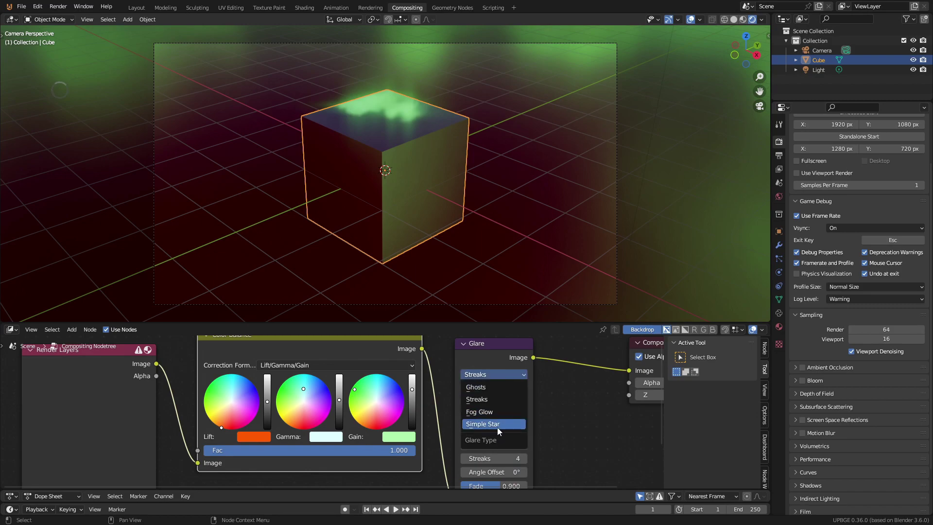
click(497, 427)
Step: Set the Viewport Shading Compositor to Camera and orbit around the cube to view the glare
click(502, 373)
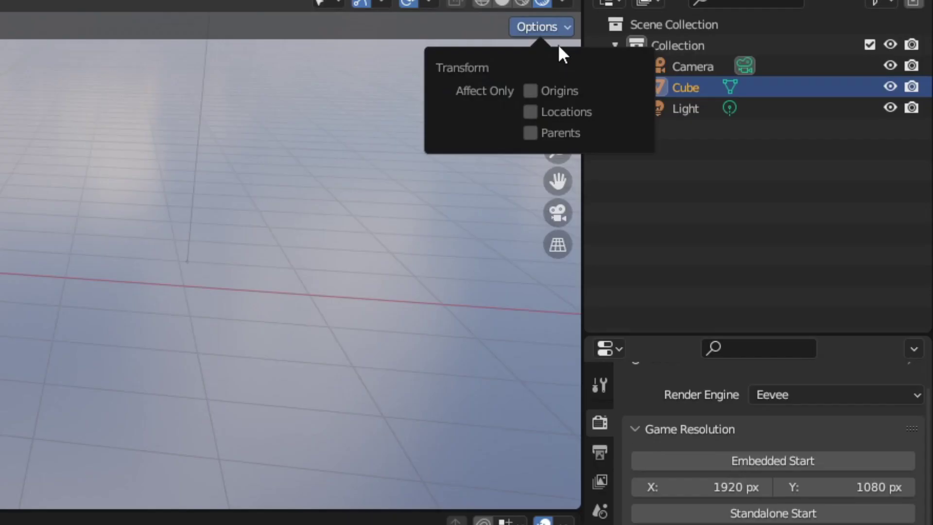
click(565, 4)
click(588, 247)
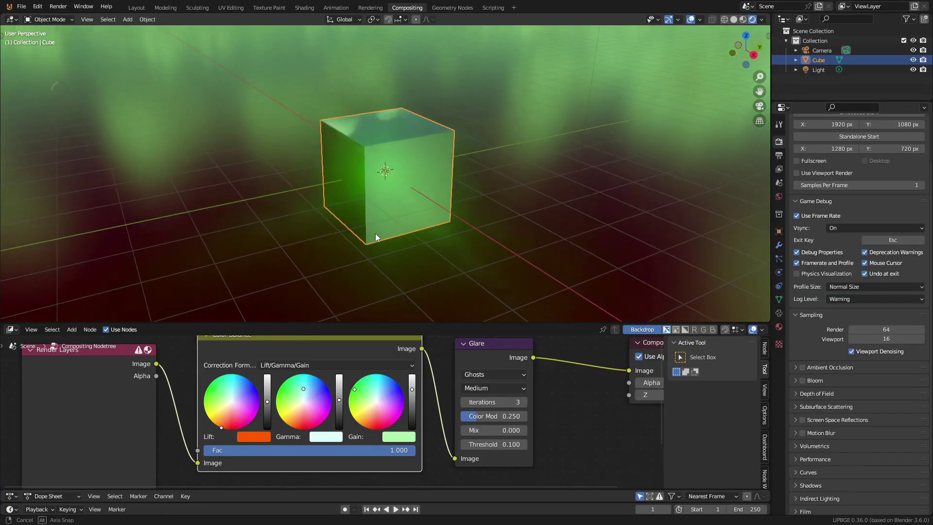
middle_drag(375, 233, 730, 225)
scroll(536, 237, down, 3)
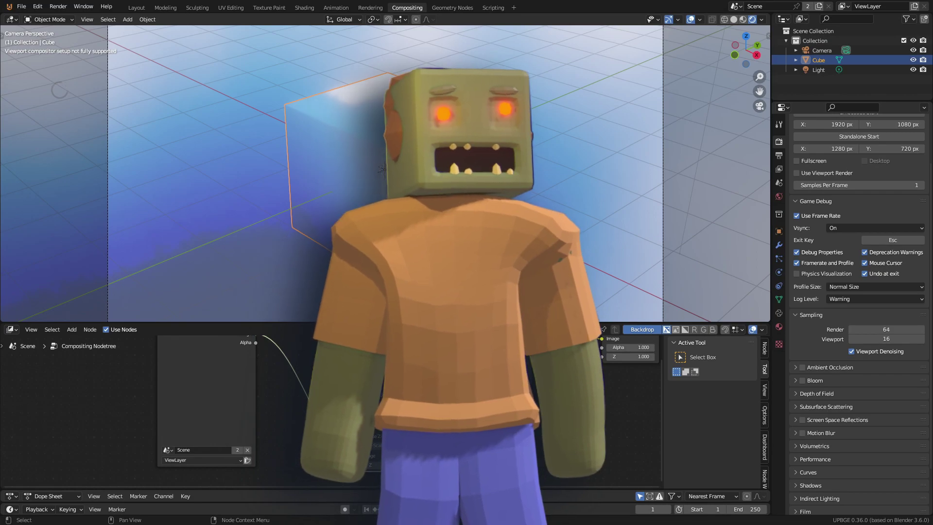
scroll(315, 442, down, 1)
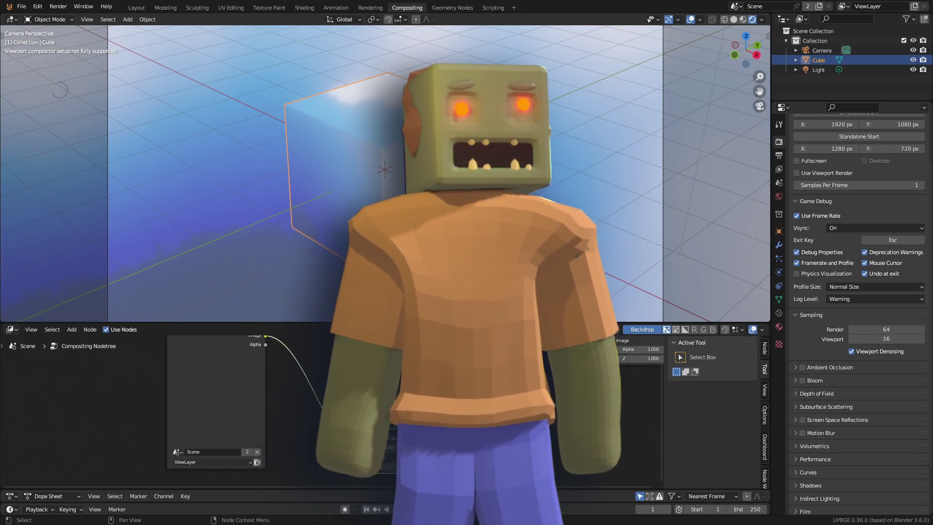
scroll(405, 372, up, 1)
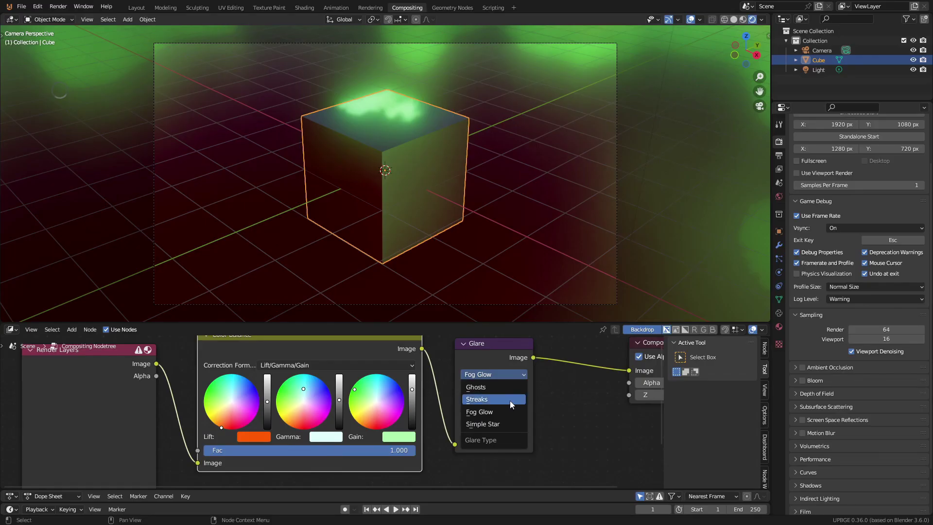
Step: Set the Glare node type back to Streaks
click(509, 401)
click(498, 374)
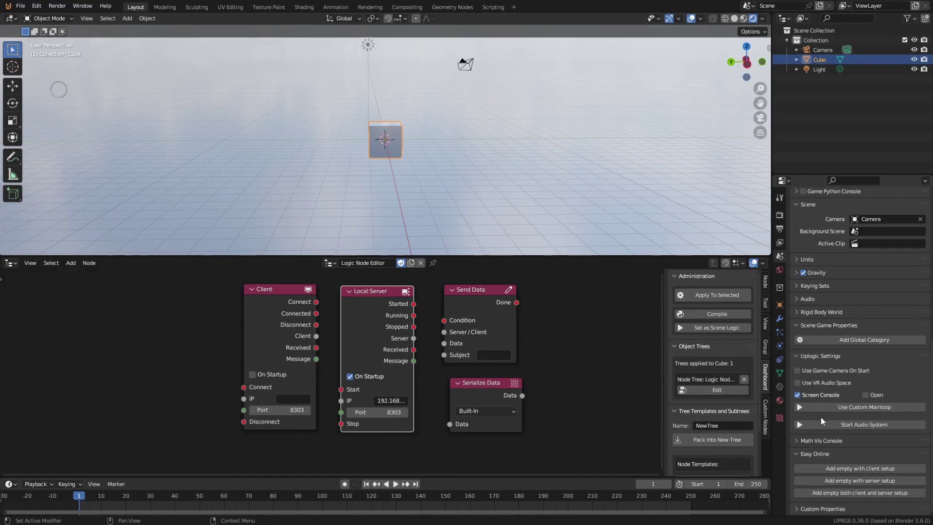
Step: Add Easy Online empties with client and server setups, check the scene objects, and browse node trees
click(843, 469)
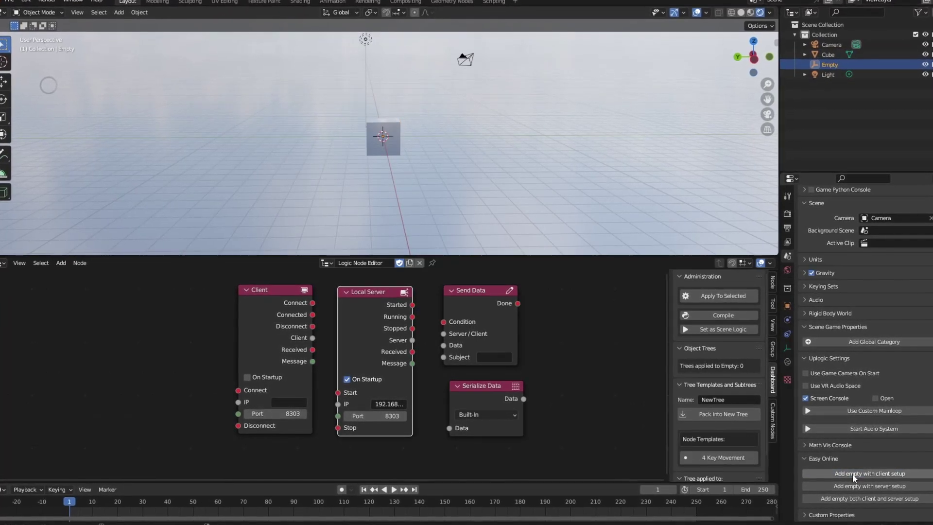
click(853, 486)
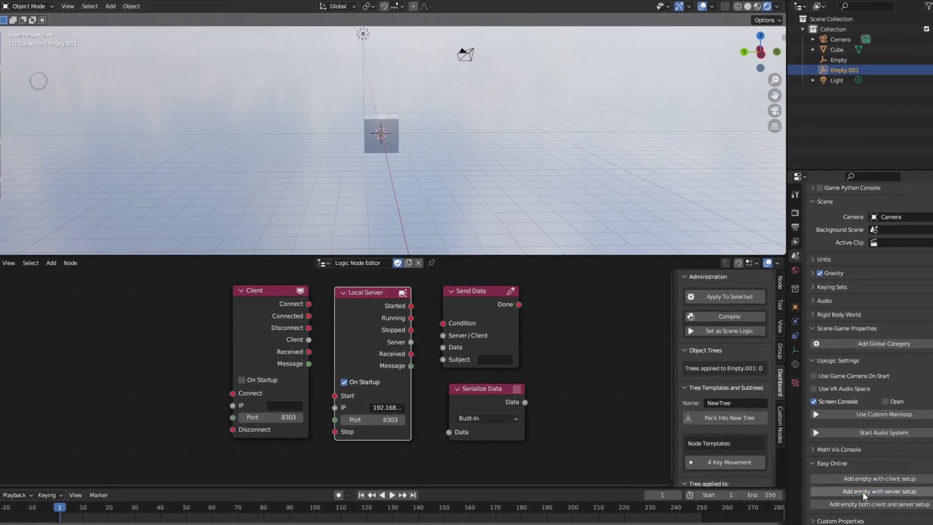
click(795, 307)
click(829, 60)
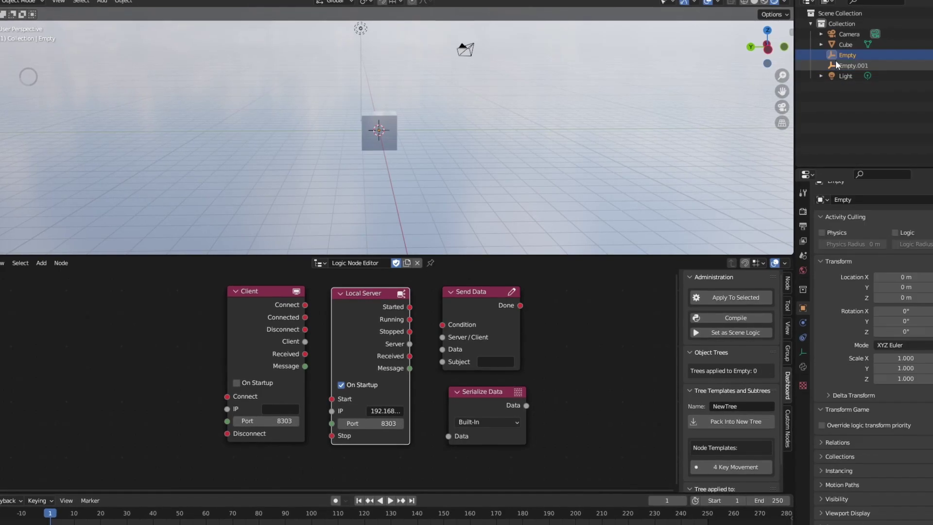
click(847, 75)
click(319, 263)
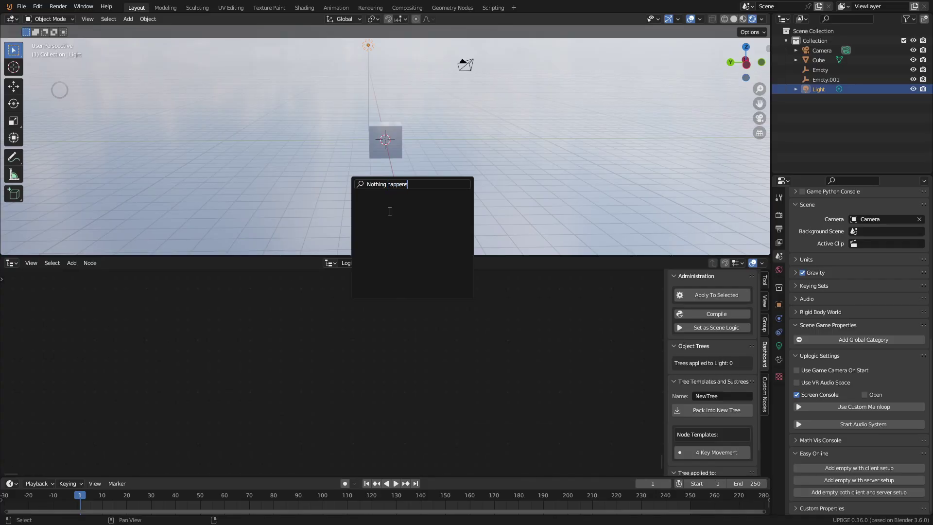
Step: Clear the node-tree search and add another Easy Online empty with server setup
key(BackSpace)
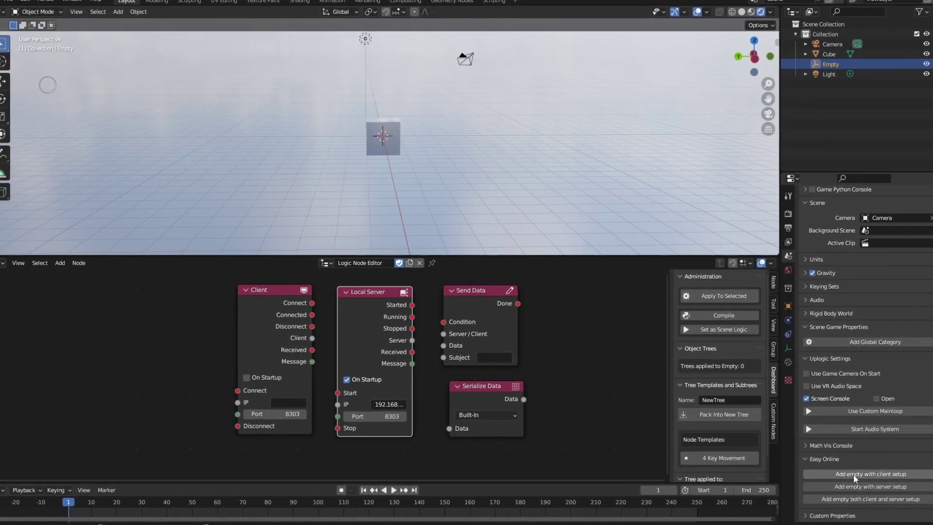
click(854, 474)
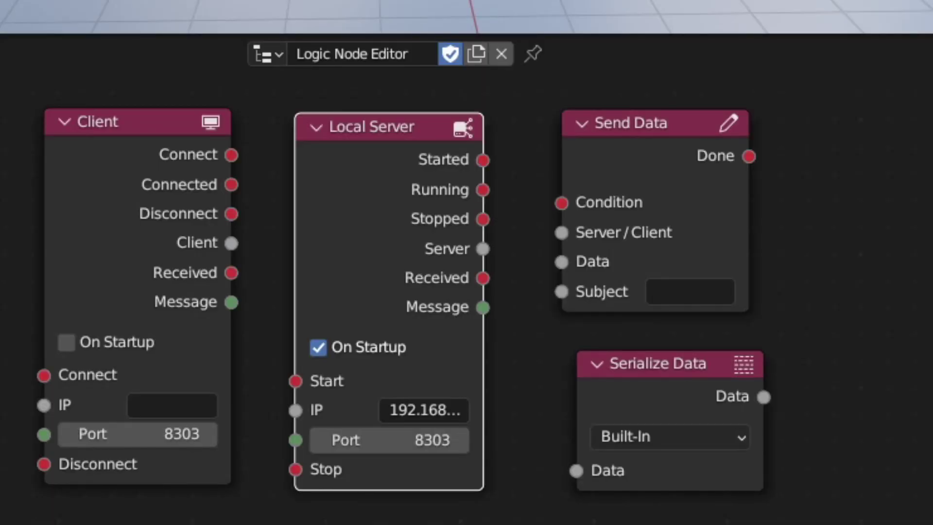
Step: Browse the Logic Node Editor's node tree list
click(264, 54)
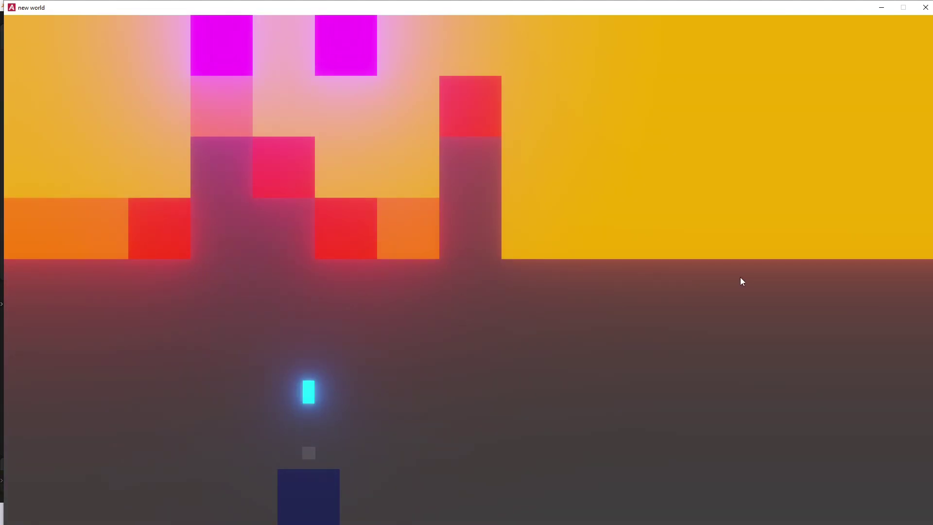
Step: Move the player left and right with the arrow keys while firing Space shots at the blocks
key(space)
key(Right)
key(Right)
key(space)
key(Right)
key(Right)
key(space)
key(Right)
key(Right)
key(Right)
key(Right)
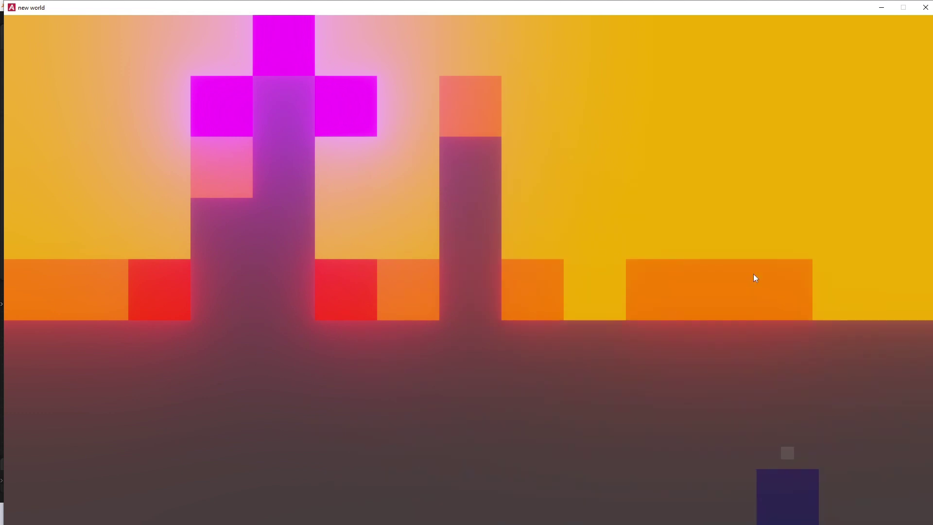
key(Left)
key(Left)
key(Left)
key(Right)
key(space)
key(Right)
key(space)
key(Right)
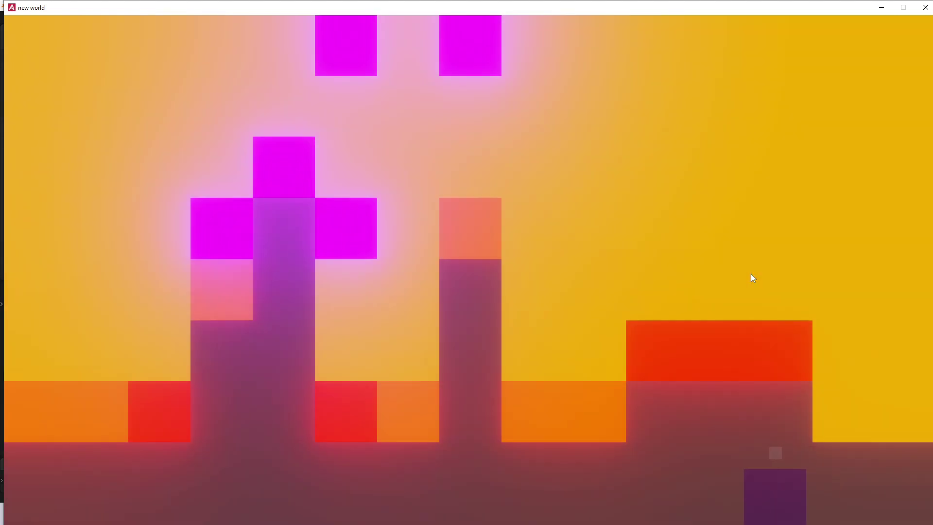